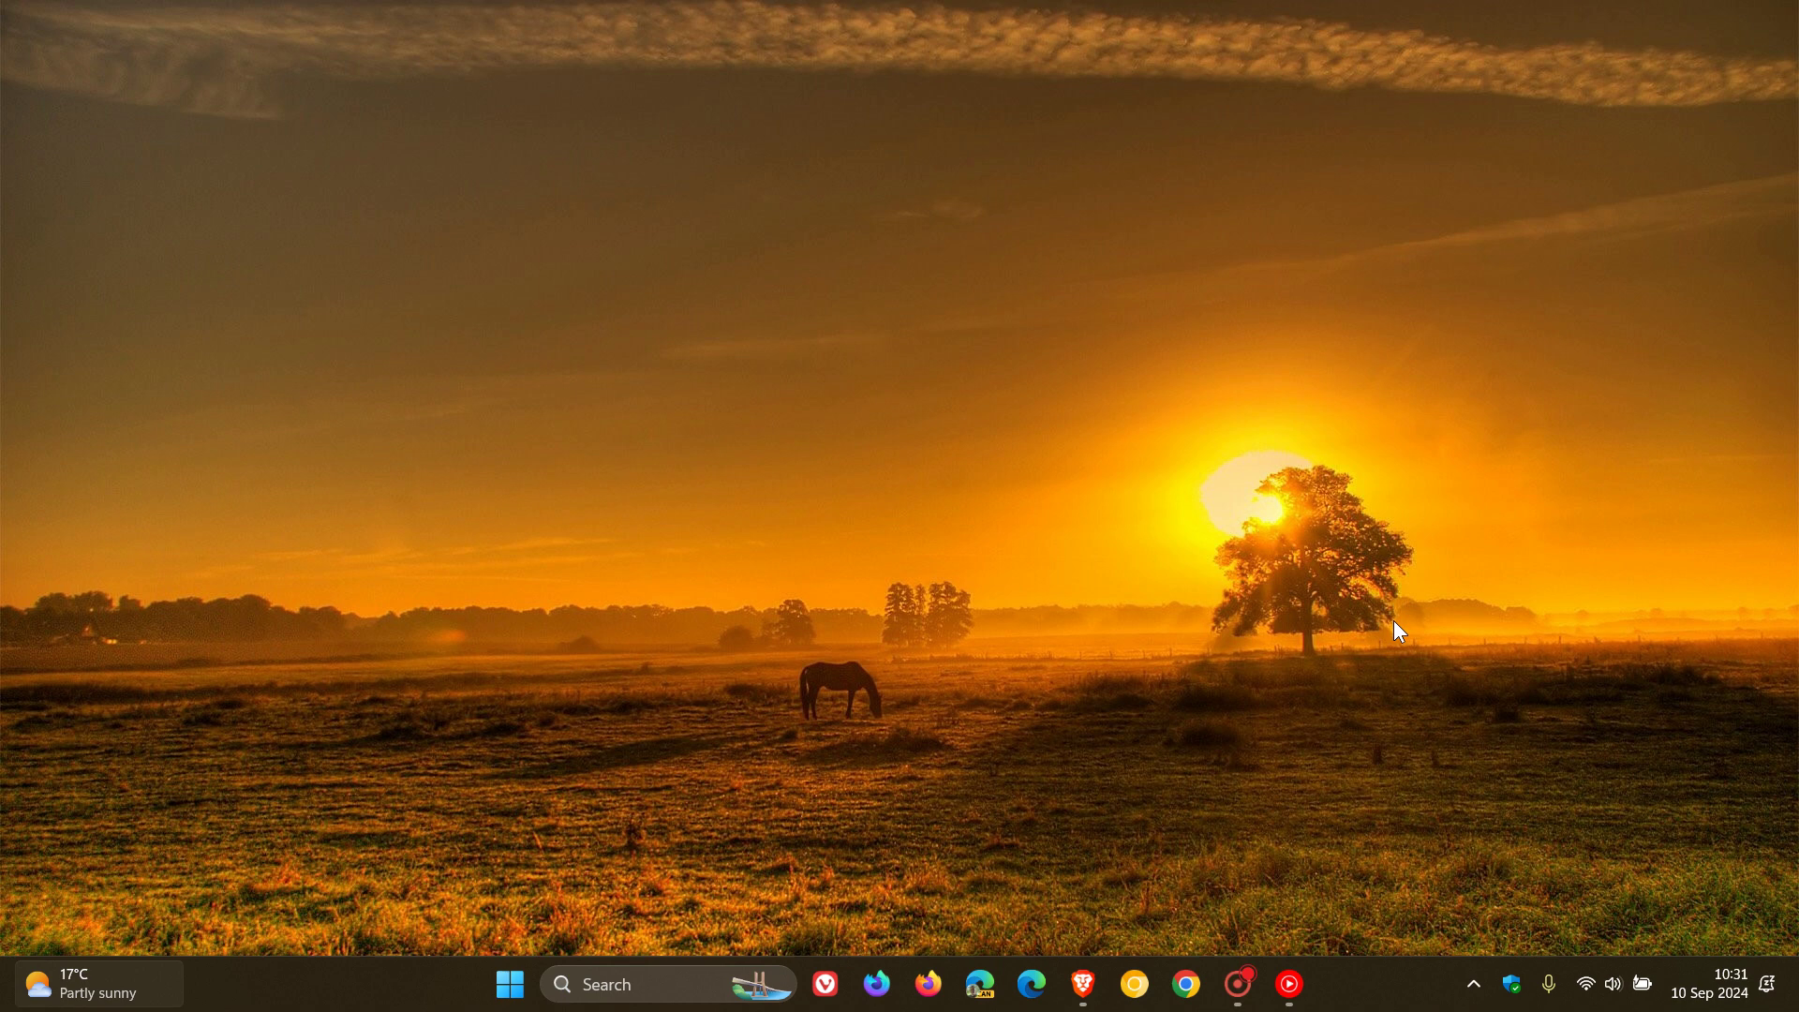
Step: Check next month in the taskbar calendar, then launch Settings from the Start menu
left_click(1735, 989)
left_click(1754, 507)
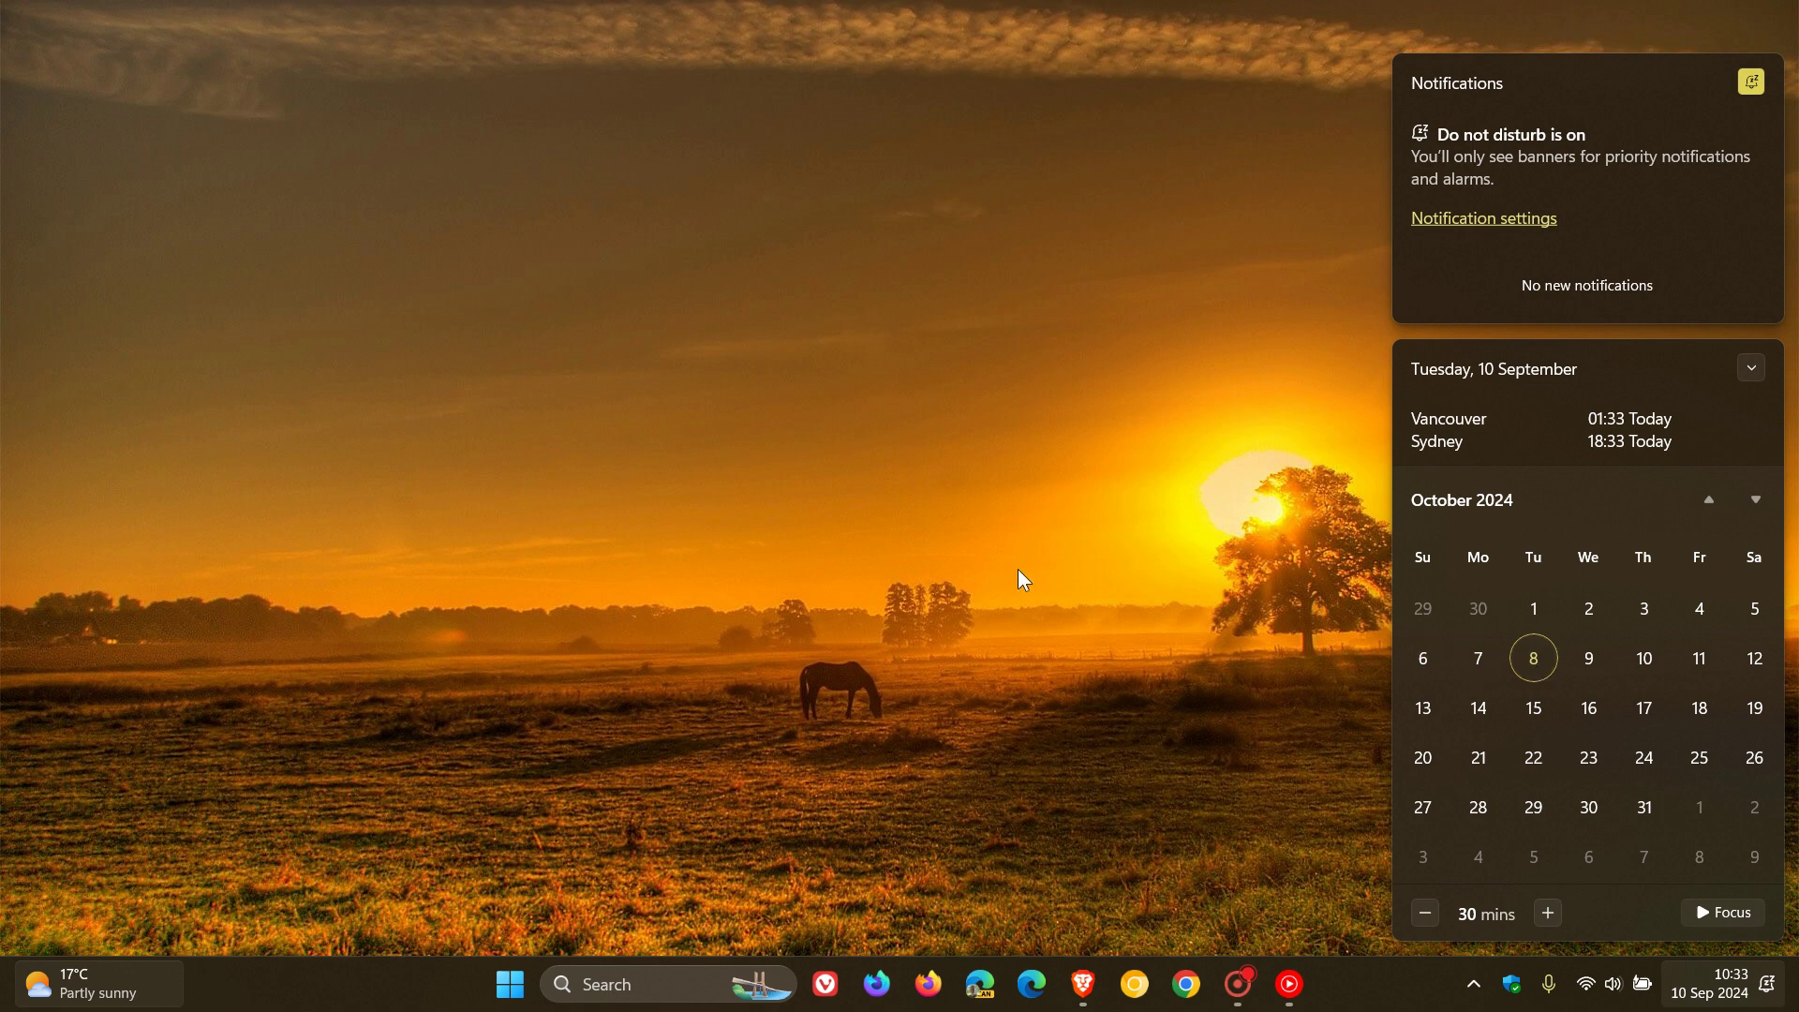
left_click(947, 464)
key("super")
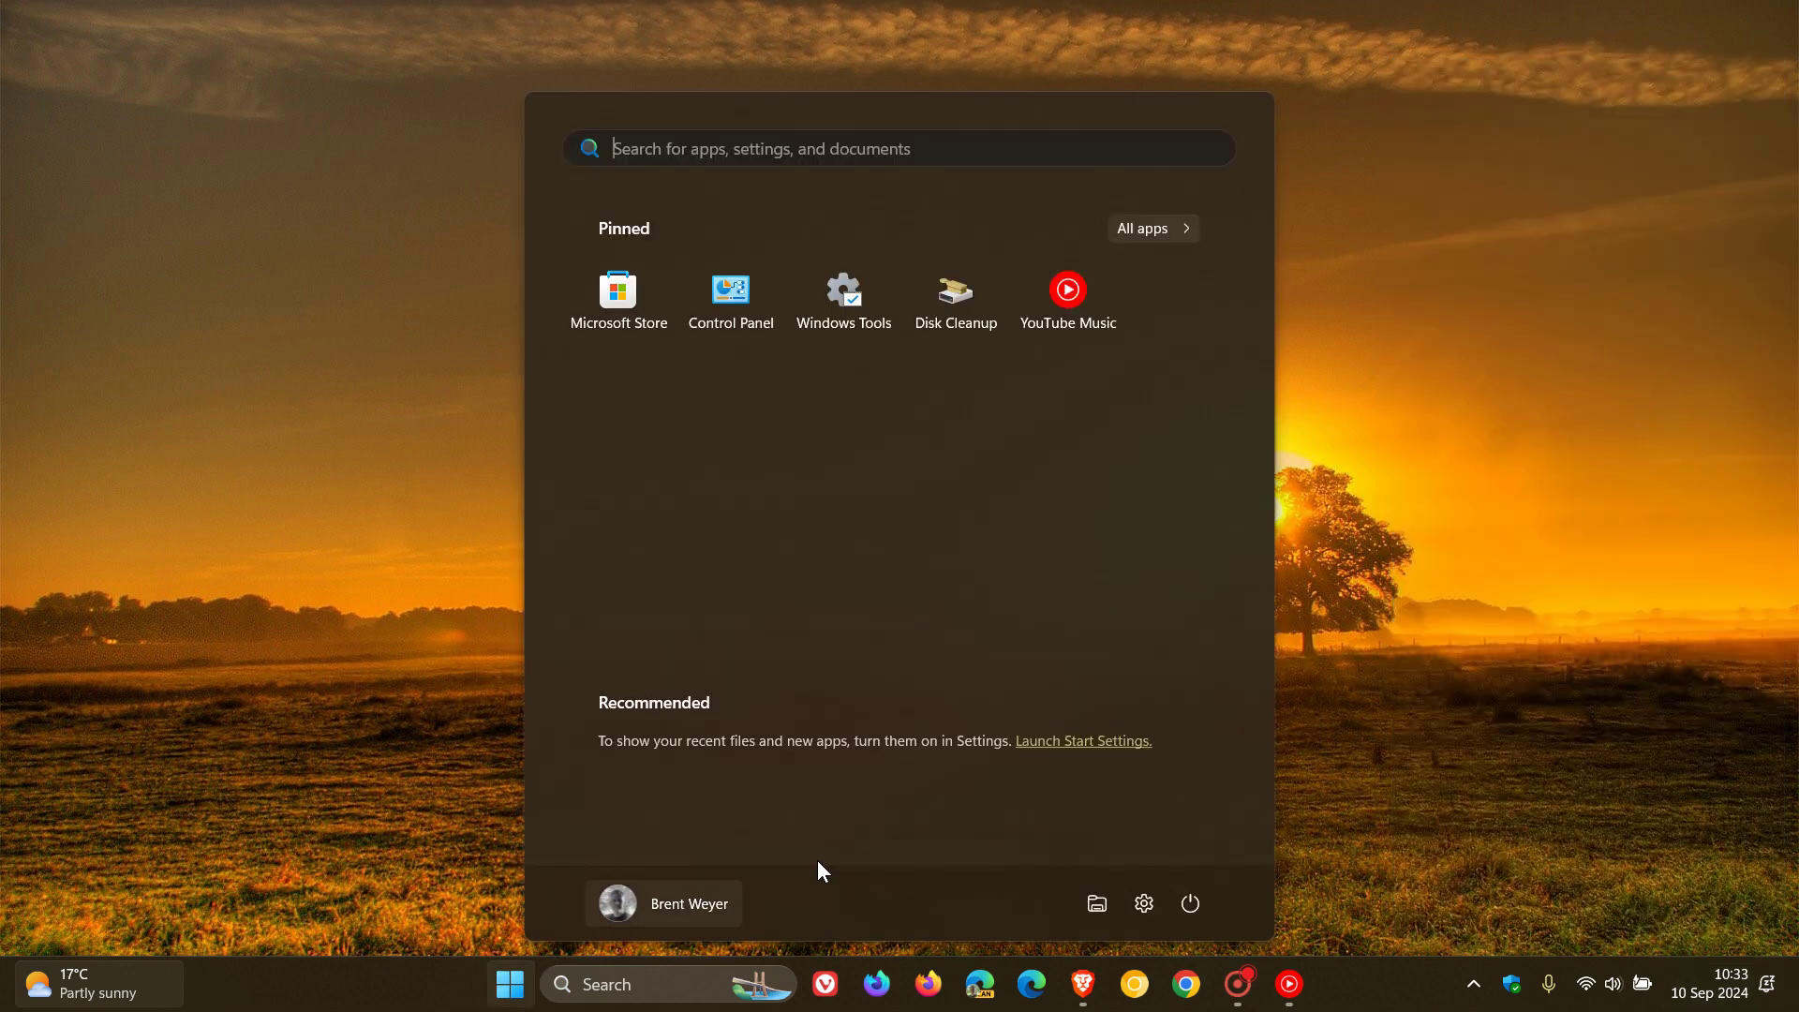
left_click(1142, 904)
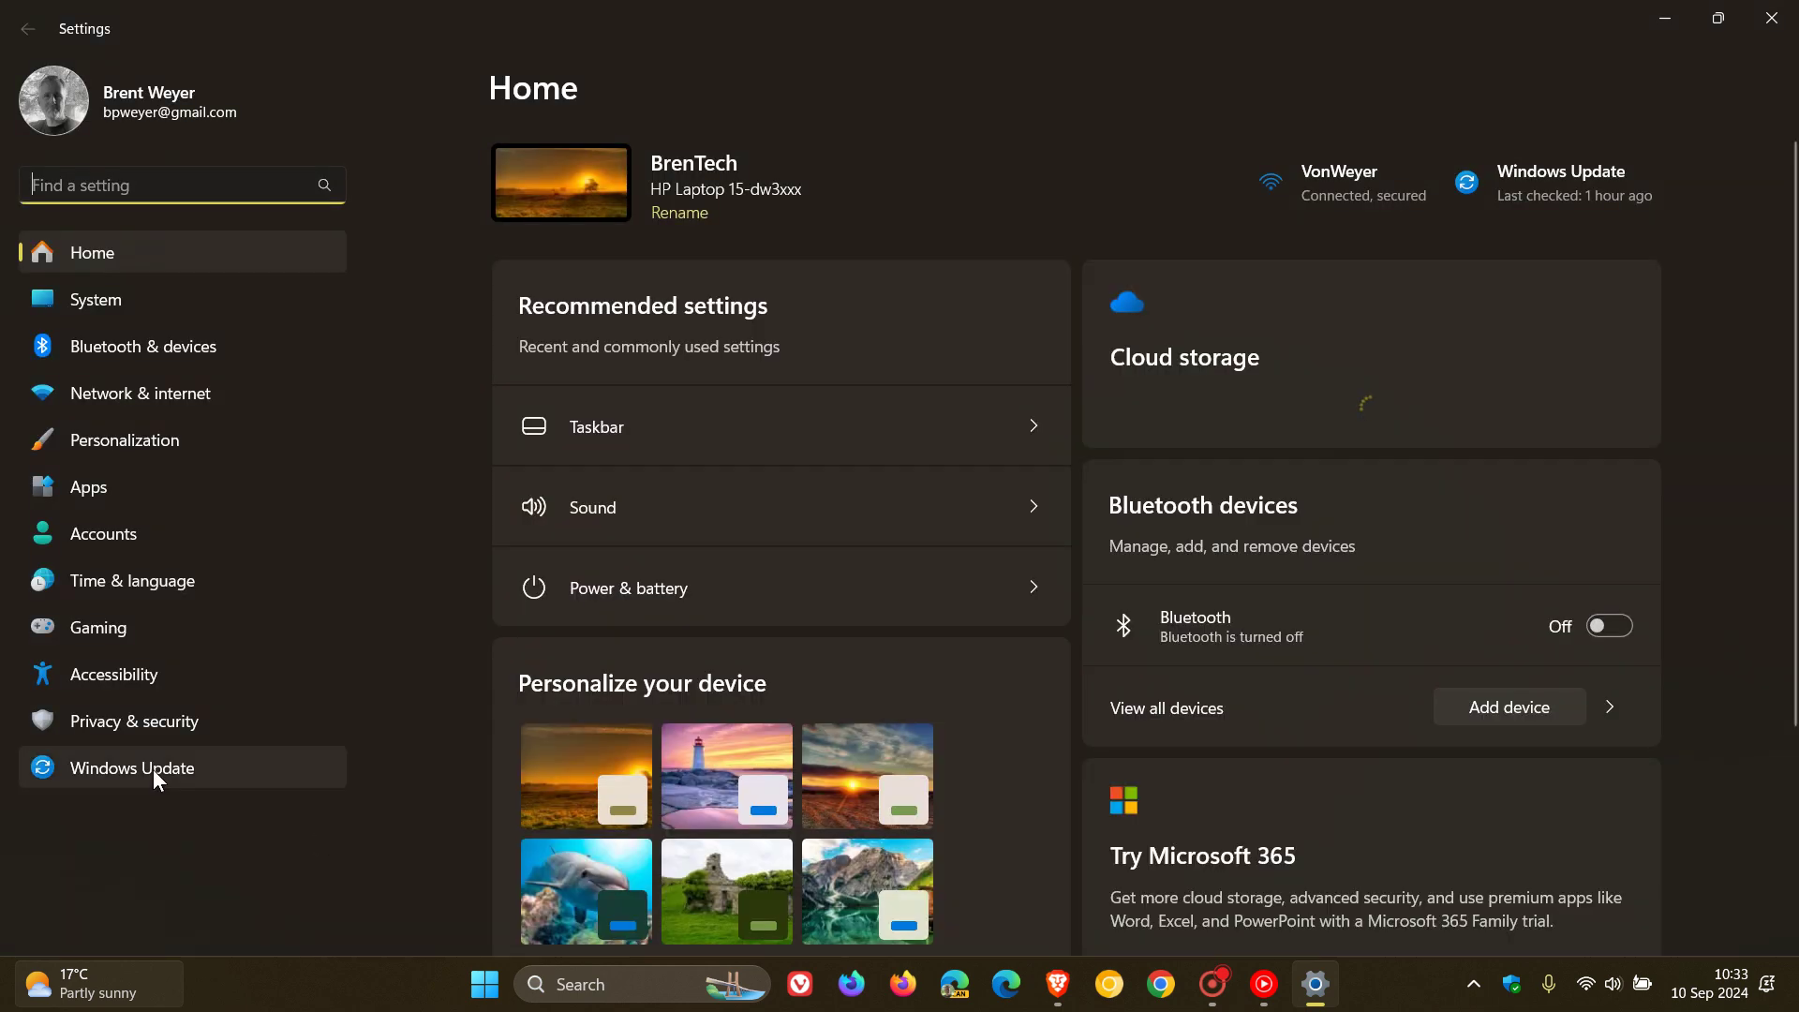
Step: View the Windows Update page showing the PC is up to date, then minimise Settings
left_click(154, 769)
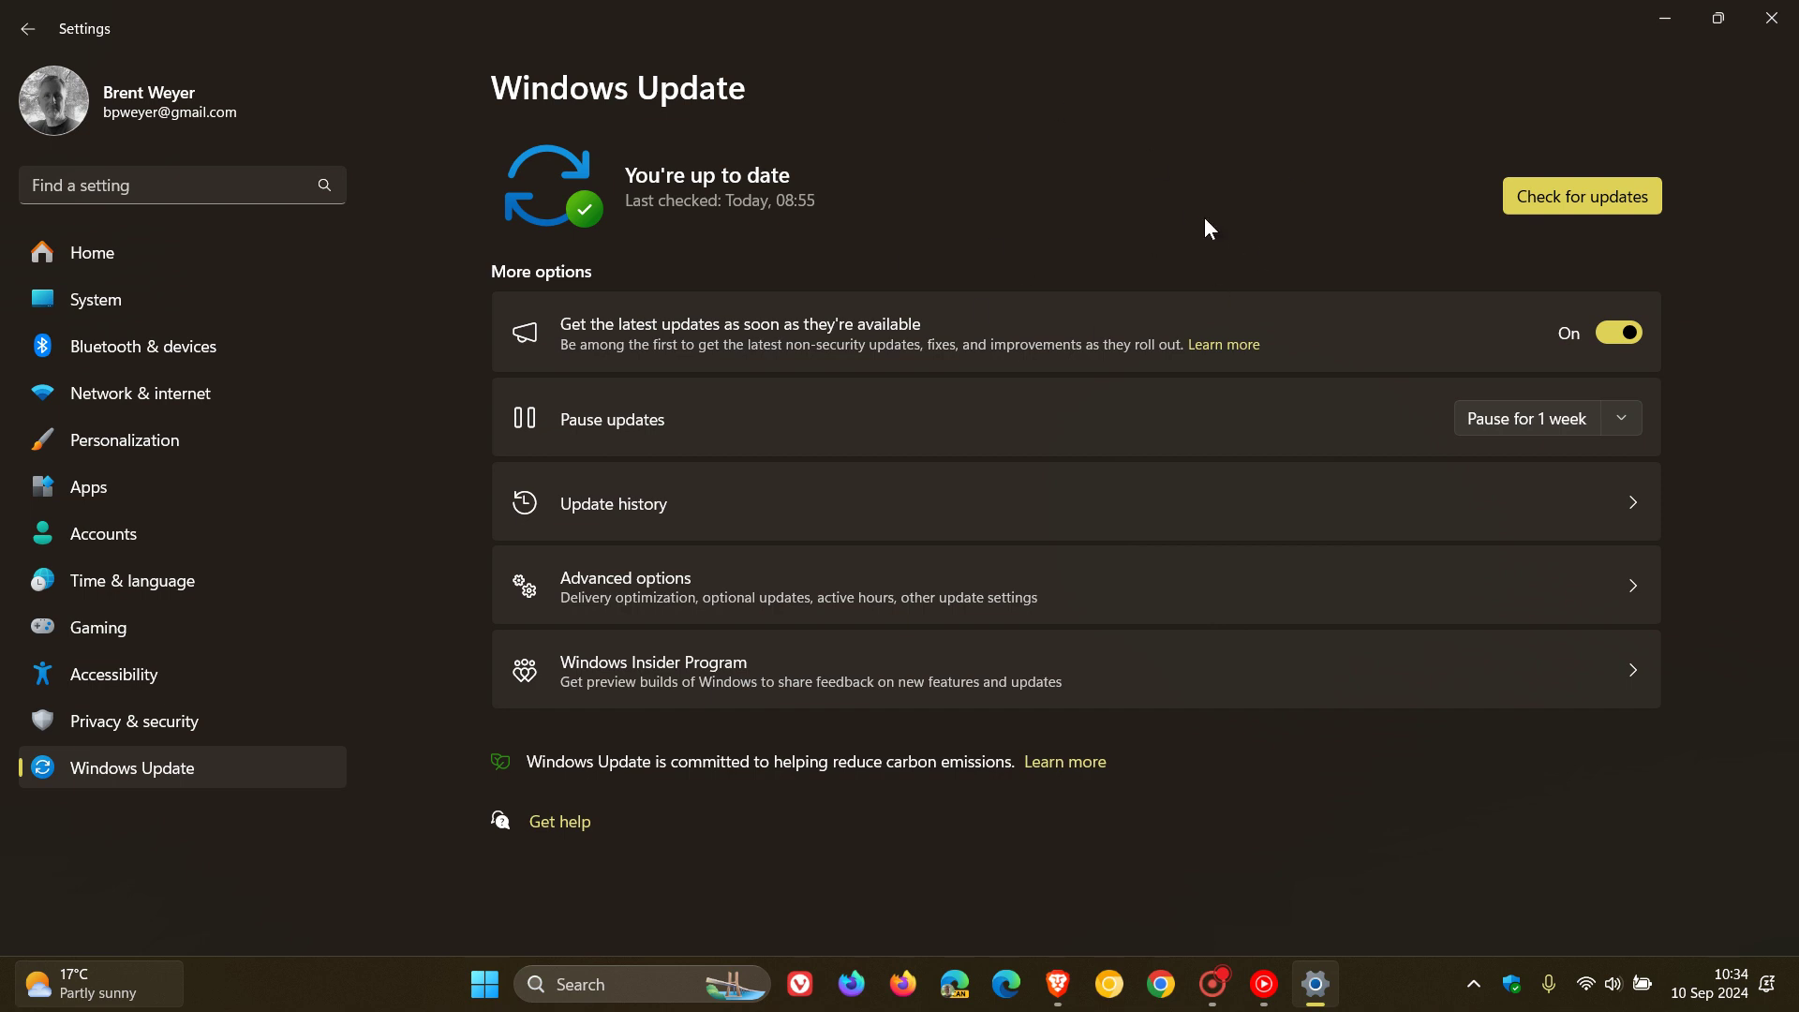
left_click(1660, 20)
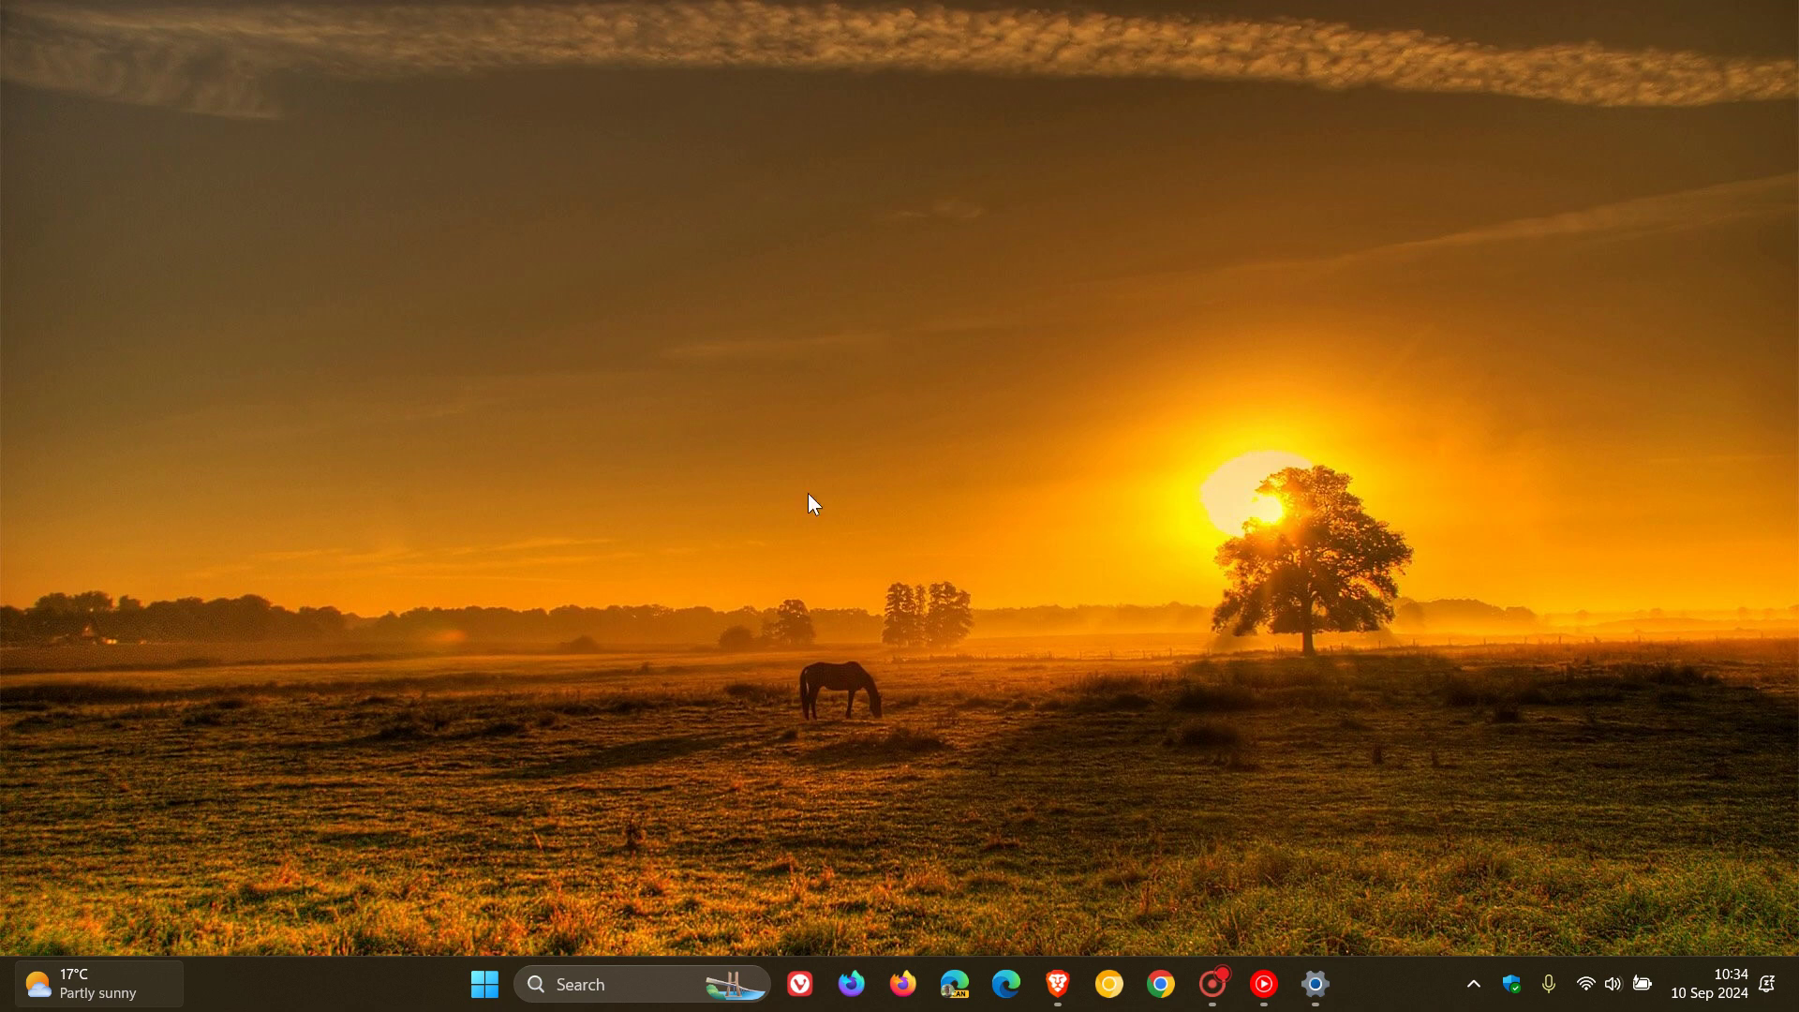
Step: Start a taskbar search for the winver tool
left_click(641, 993)
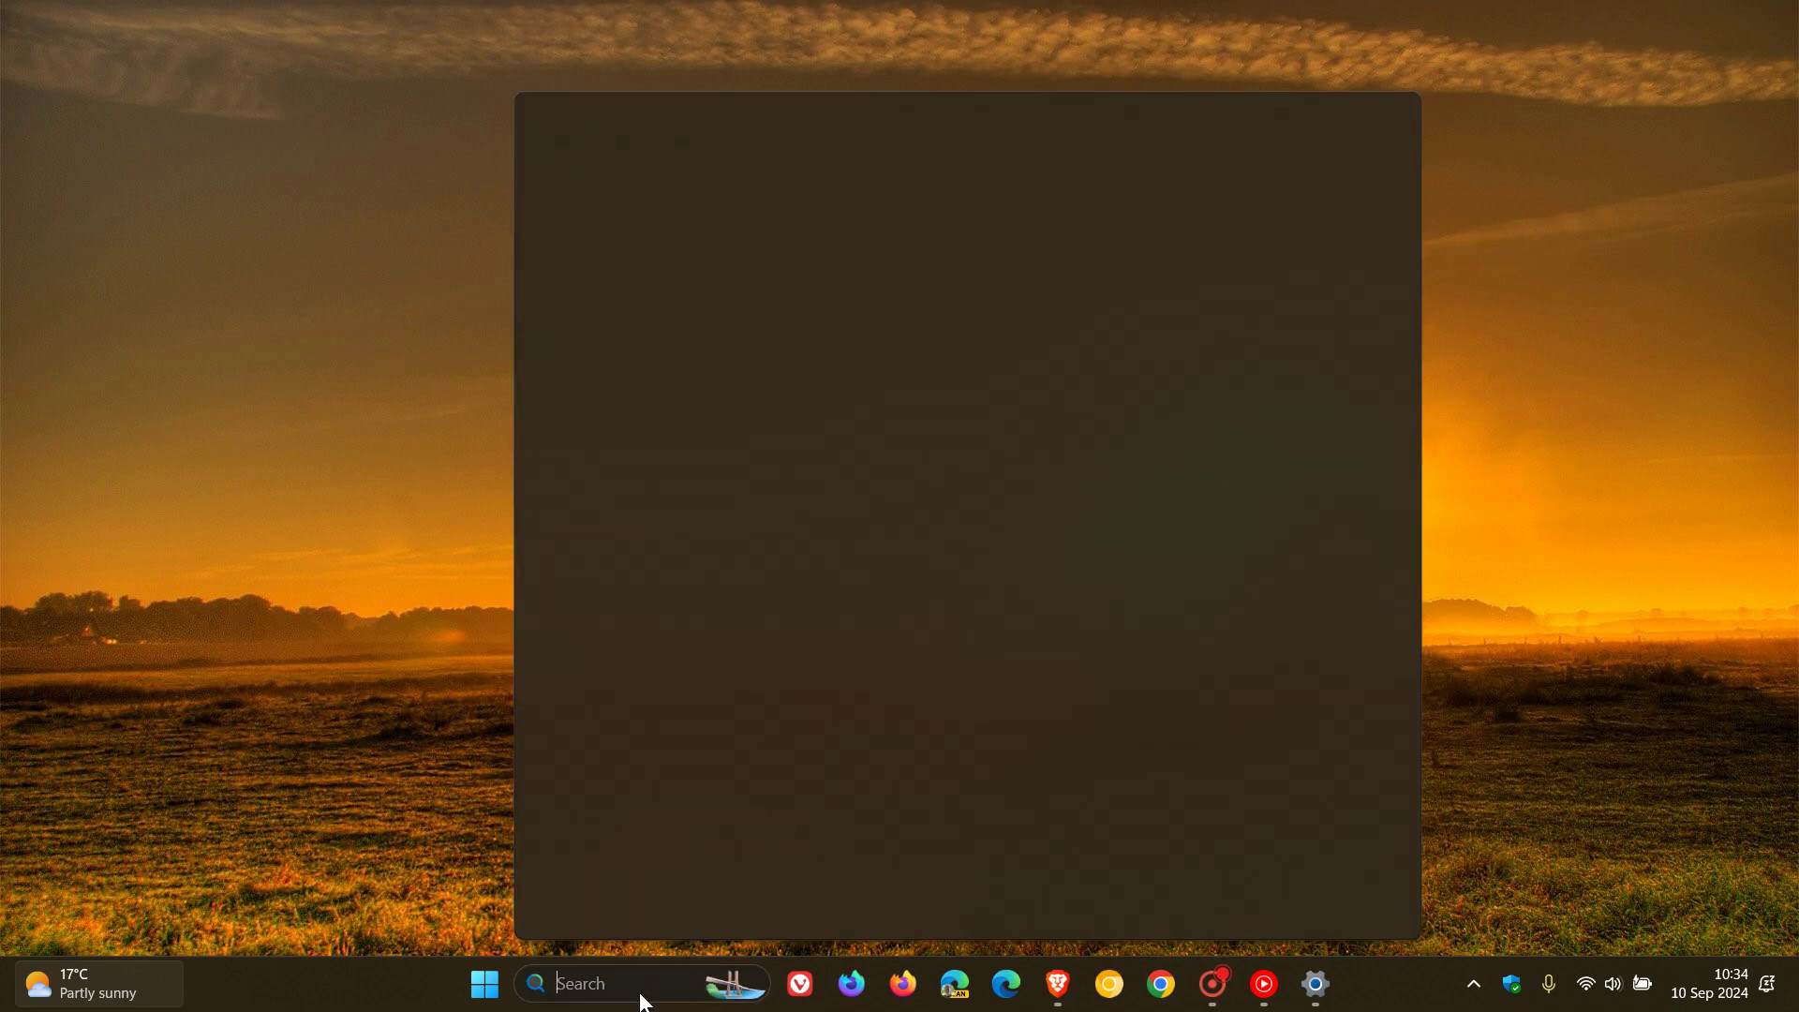
type("wi")
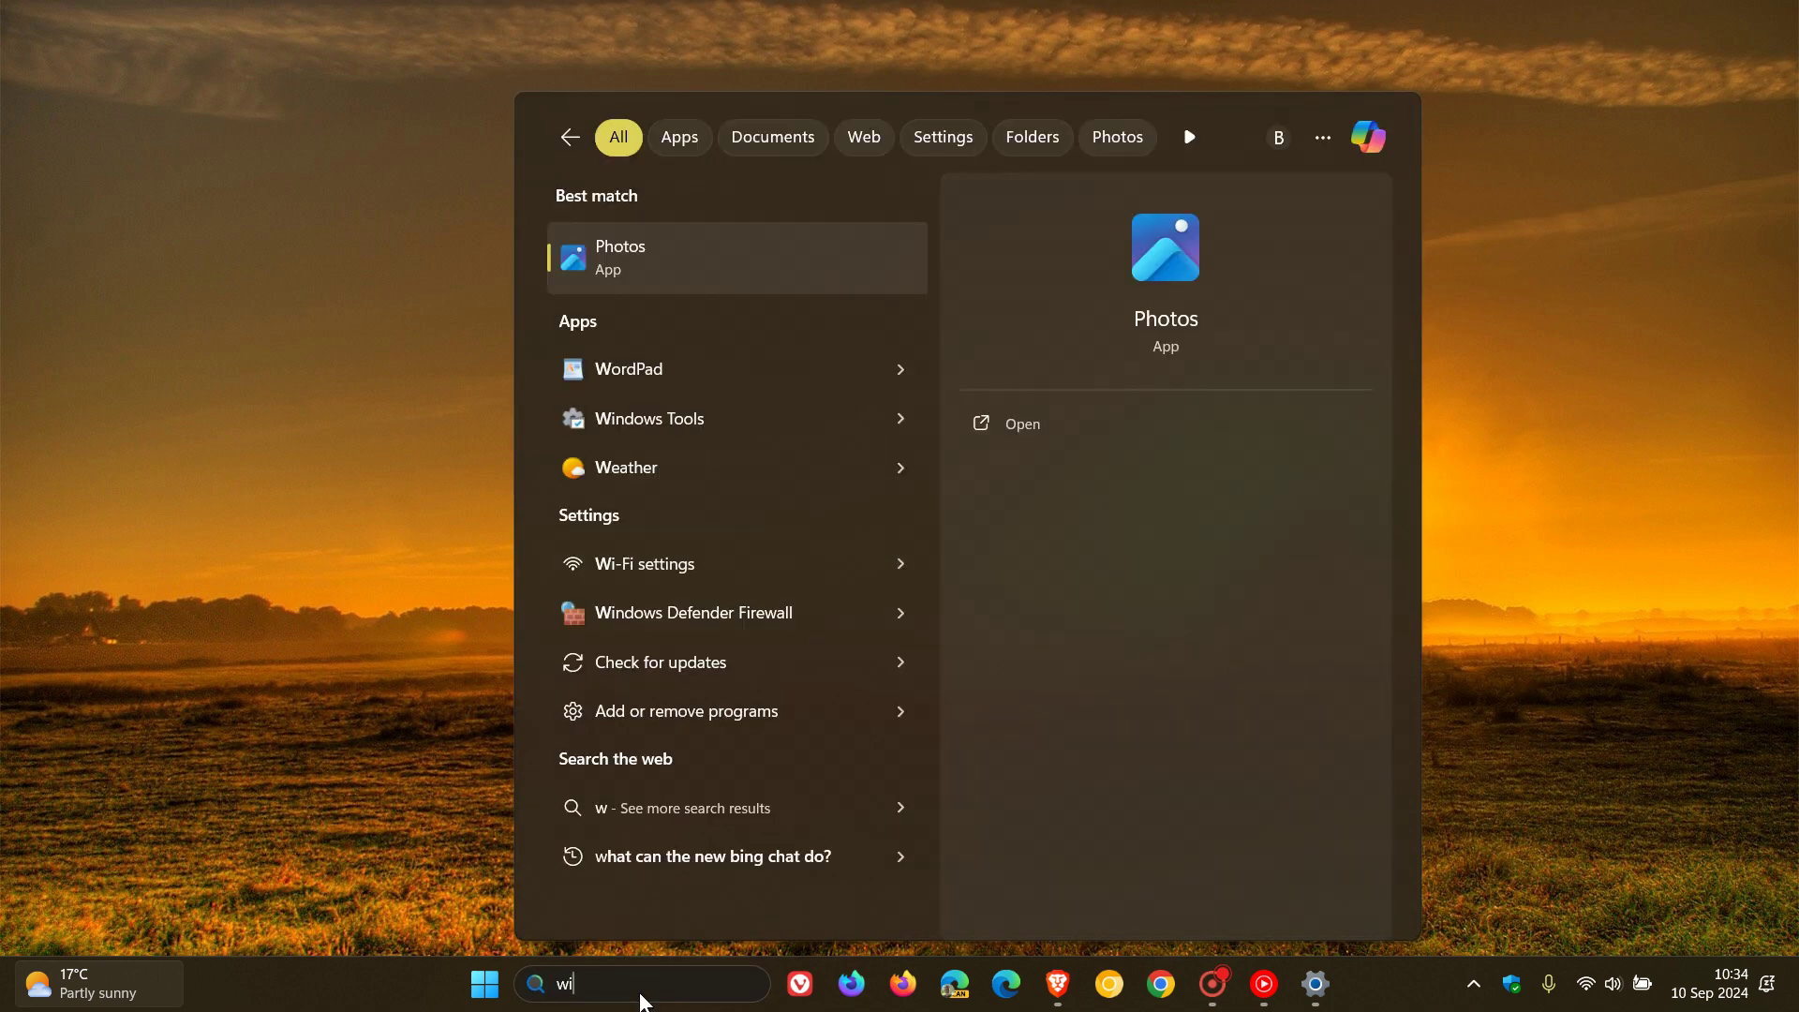
type("nv")
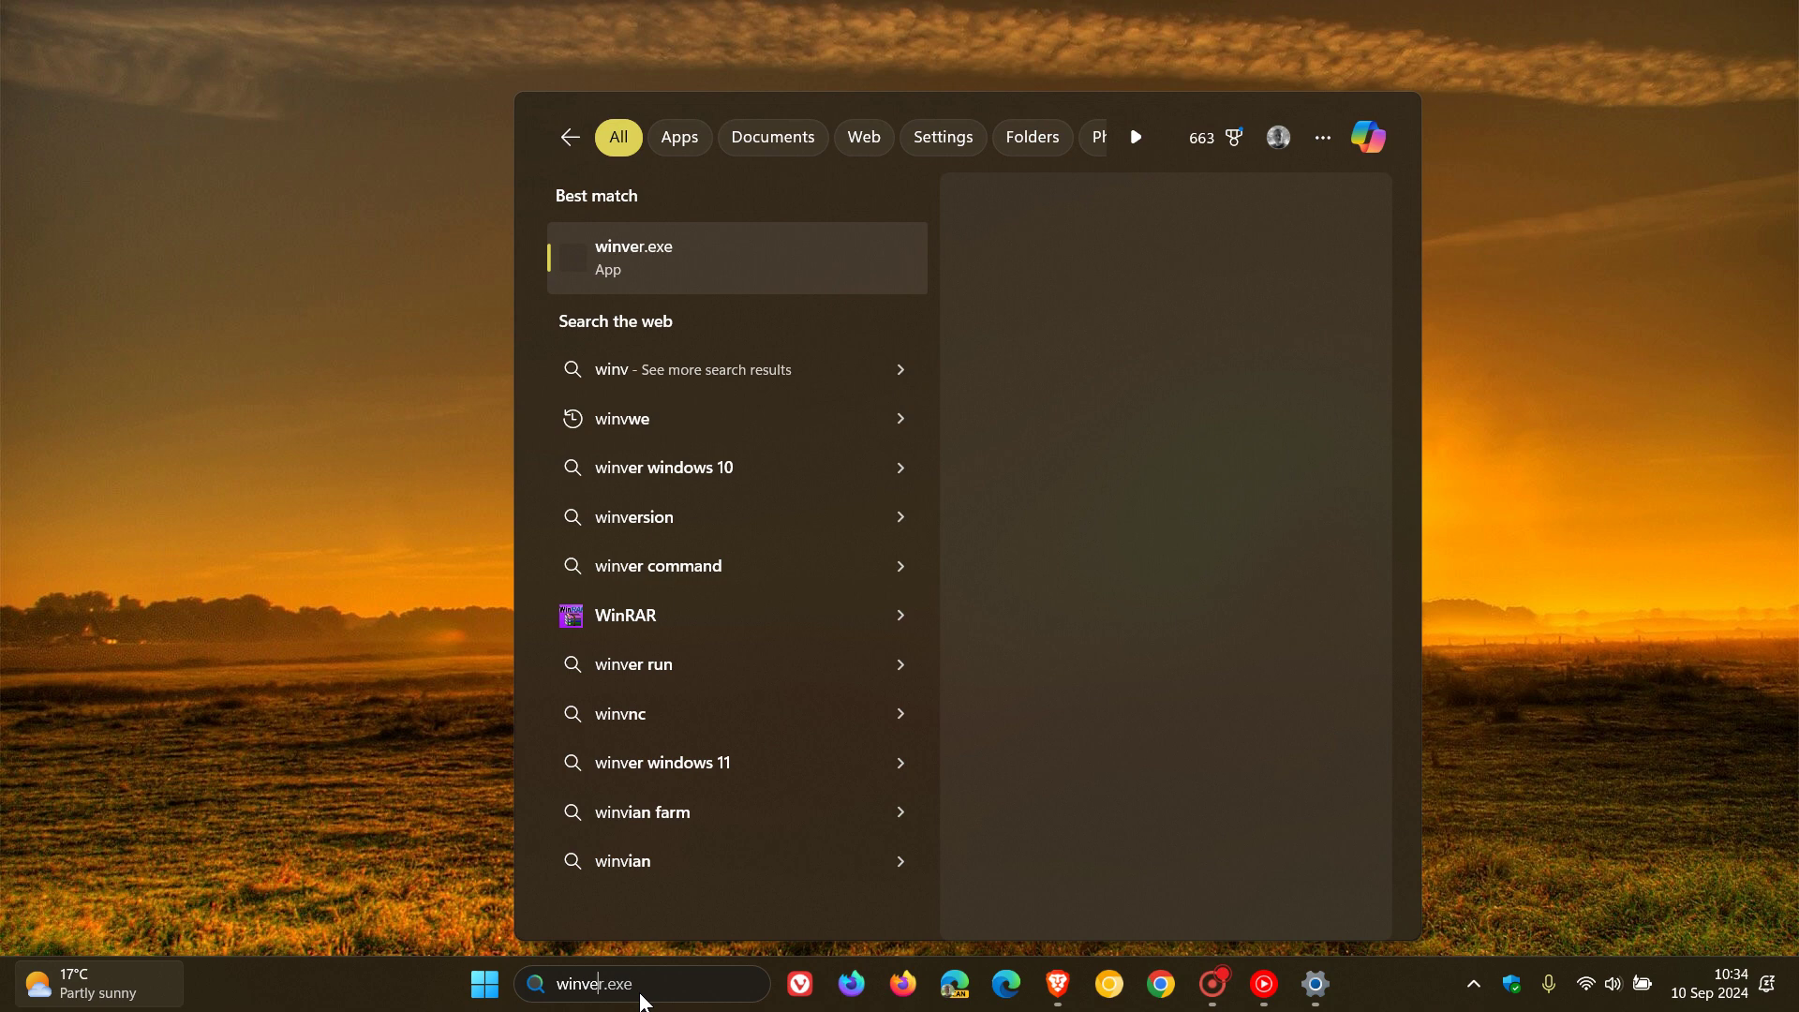
type("er")
Step: Launch winver, read Windows 11 version 23H2 in About Windows, then dismiss the dialog
key("Return")
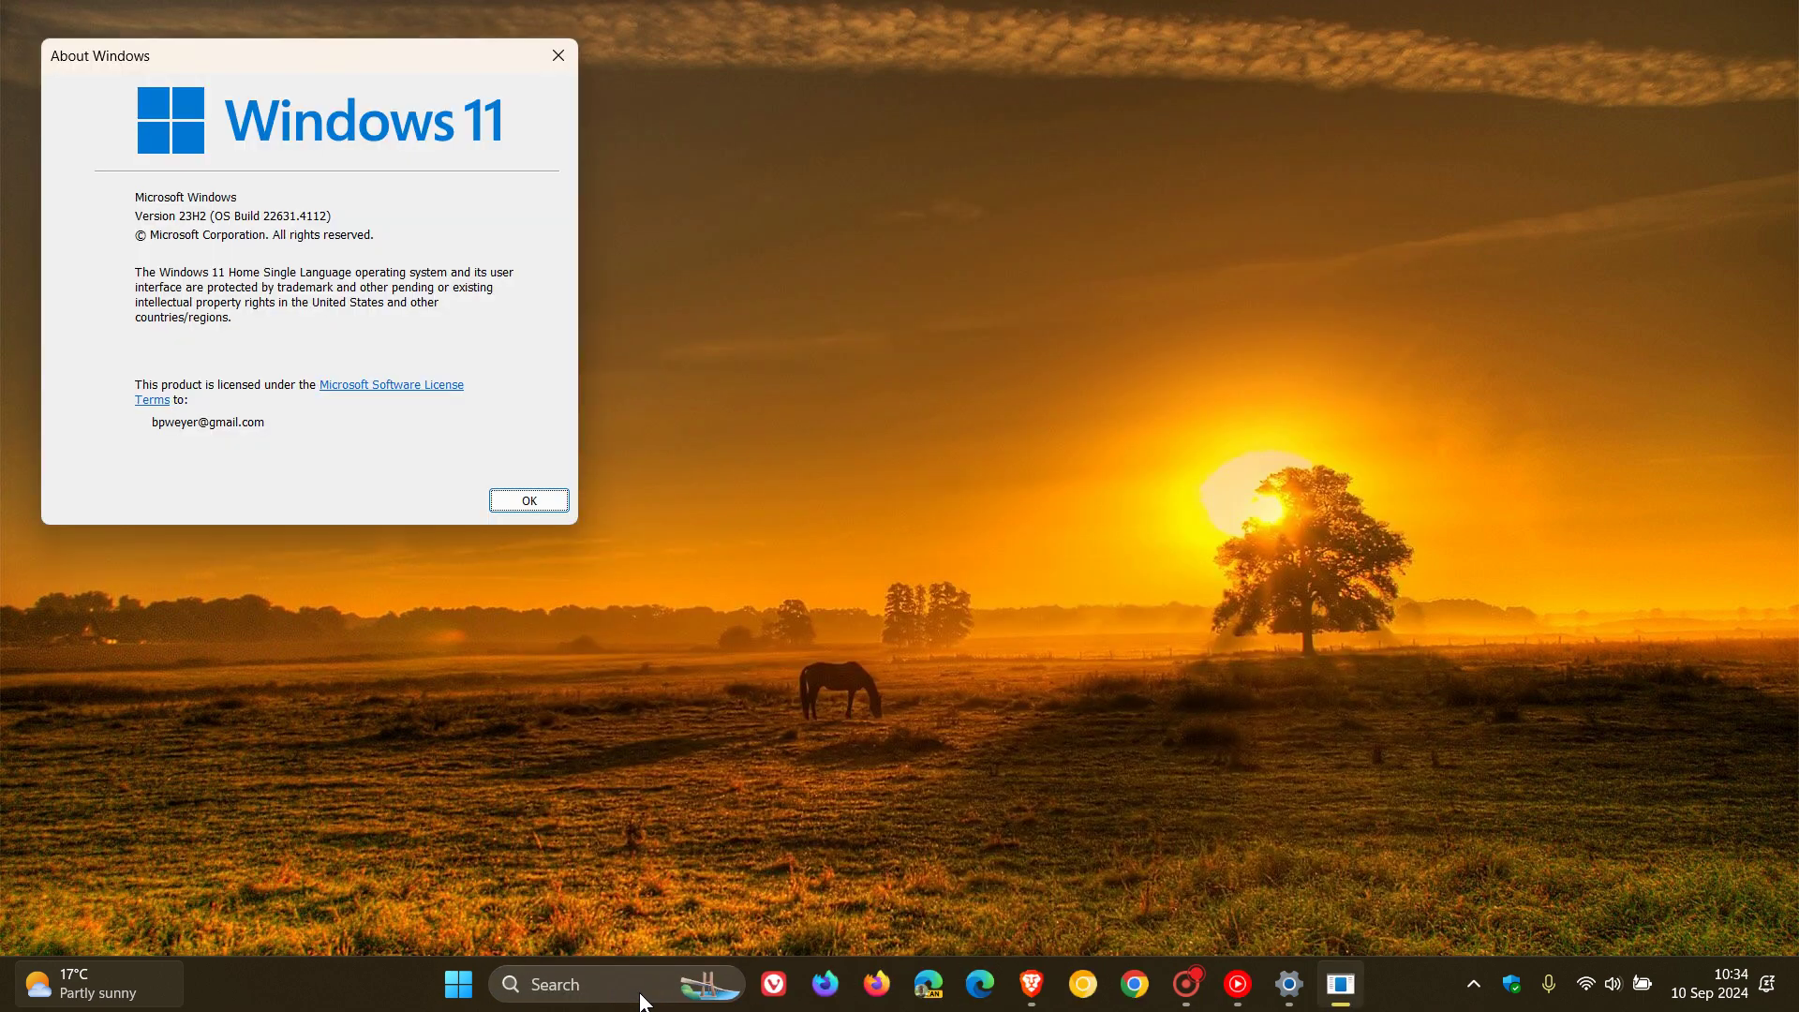
left_click_drag(455, 52, 1031, 181)
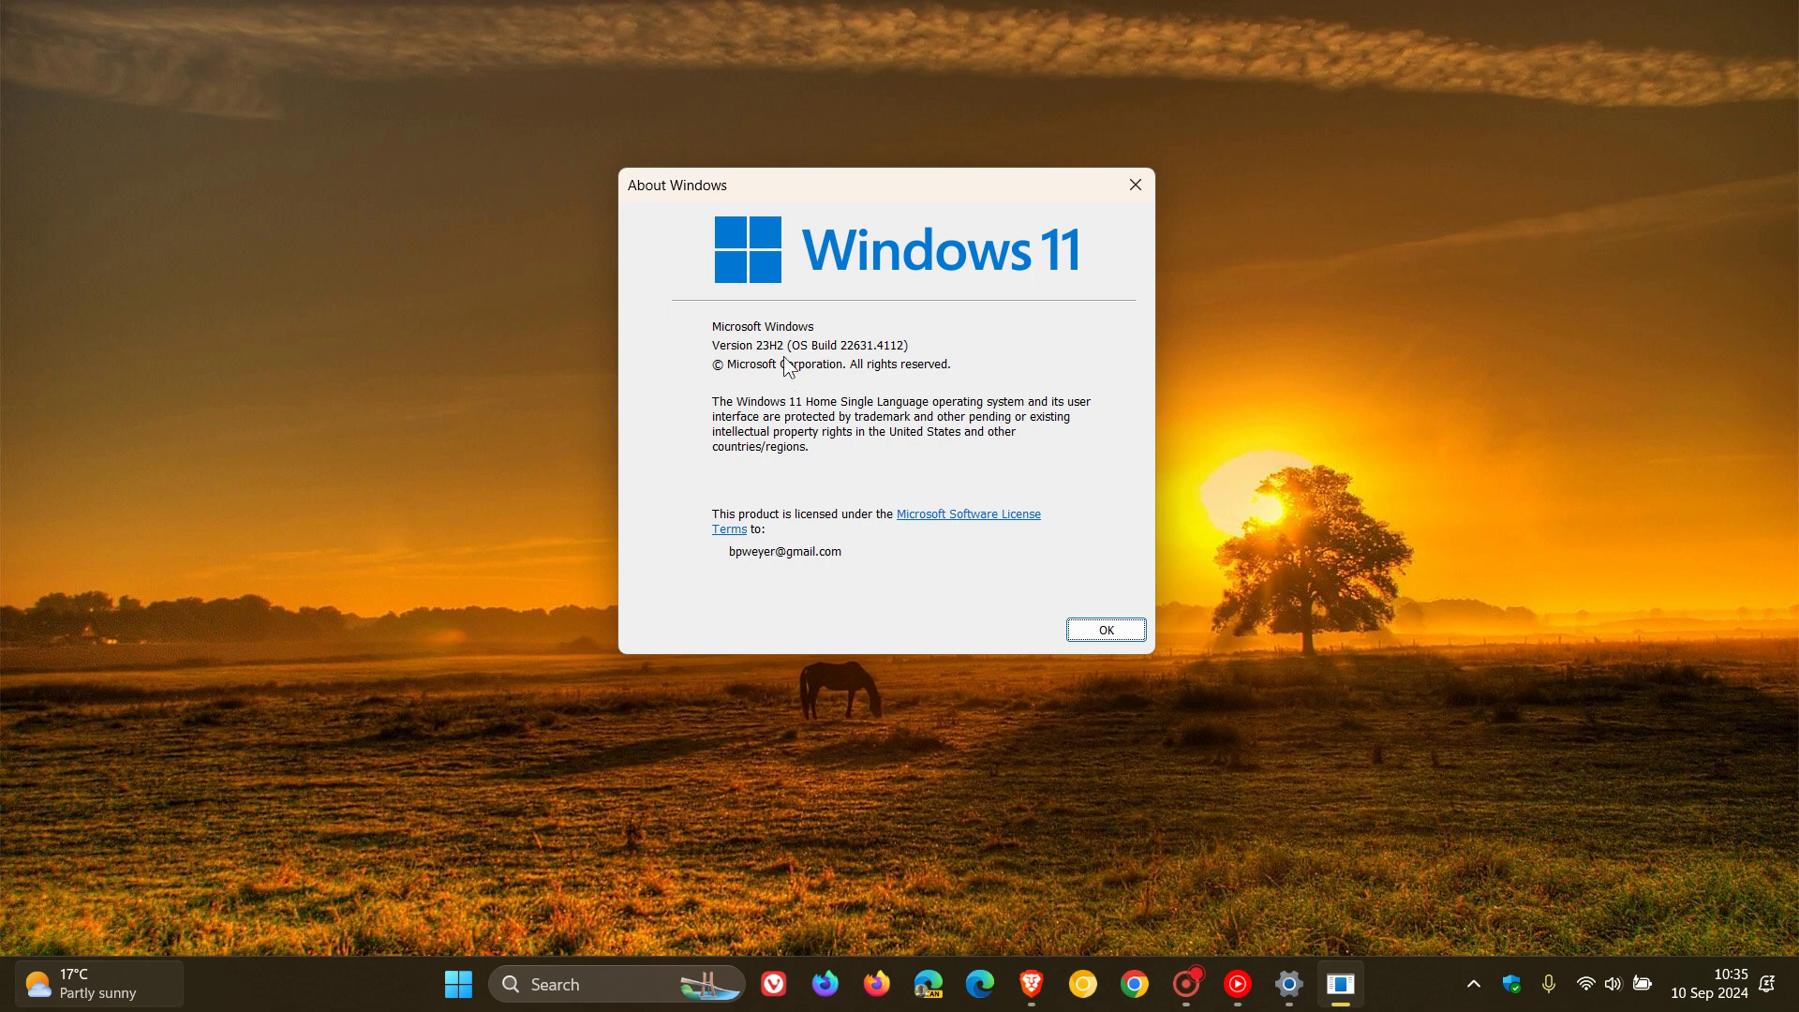
left_click(1080, 634)
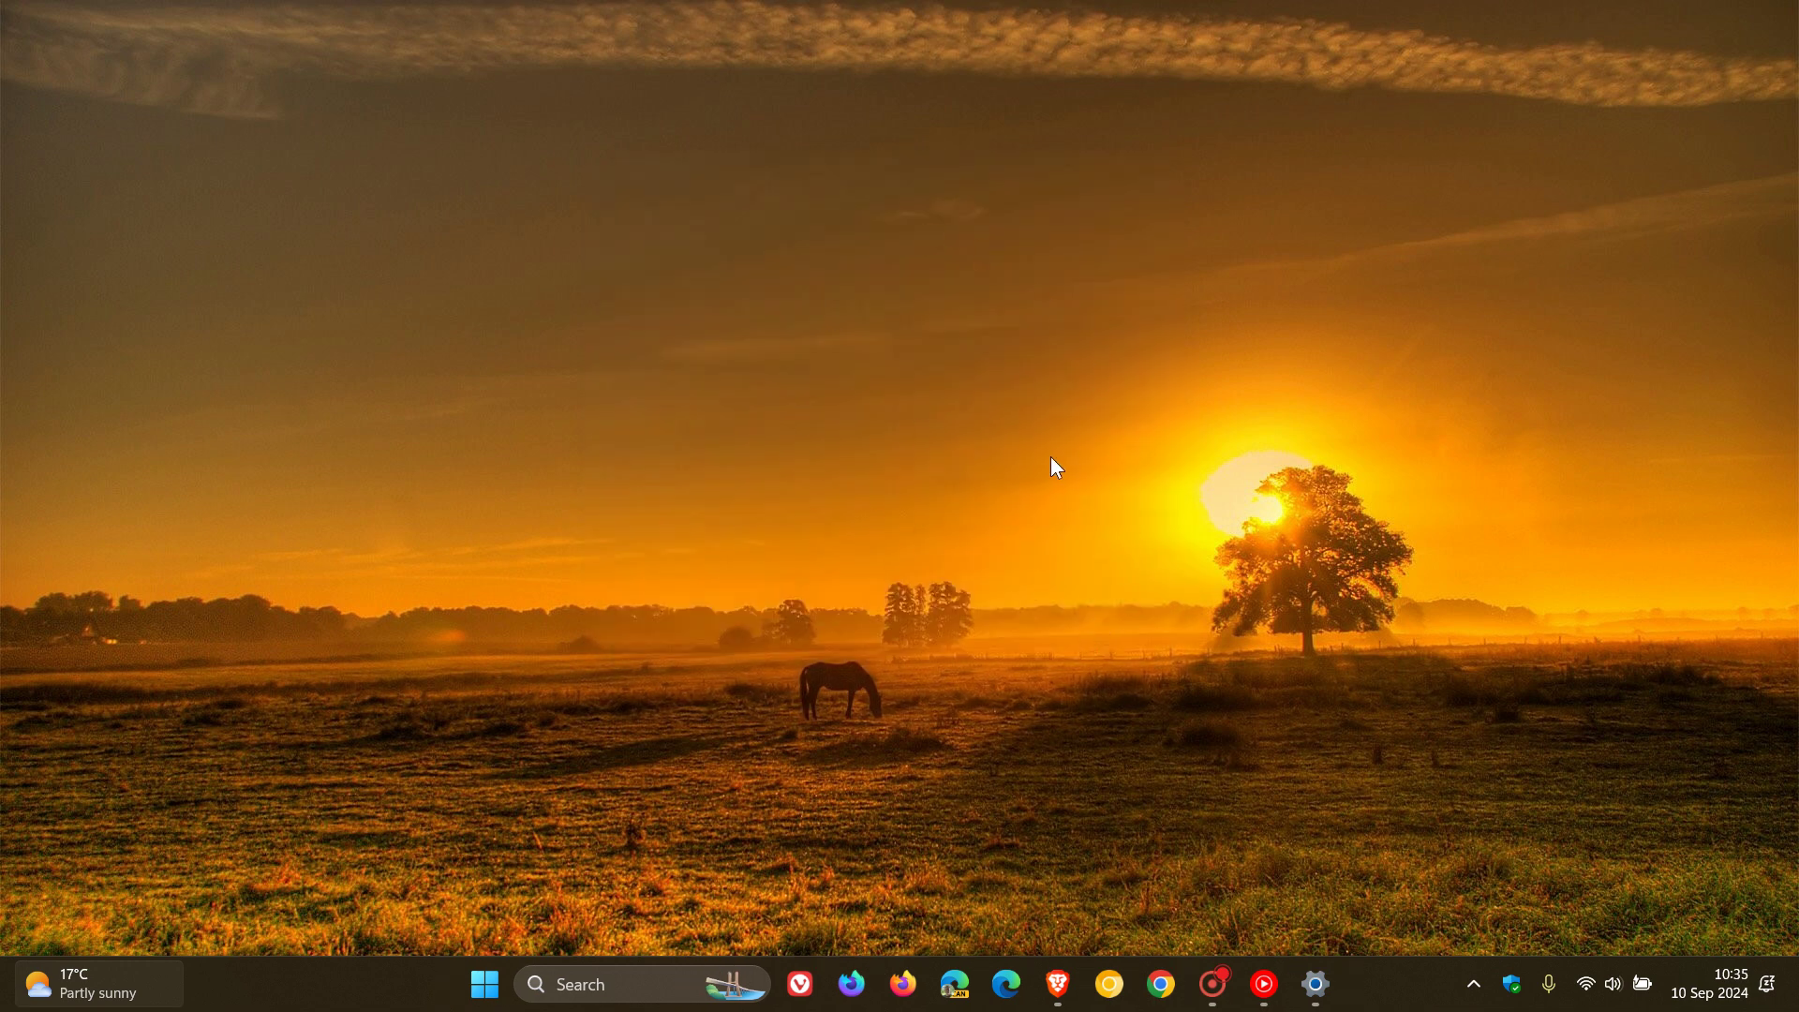